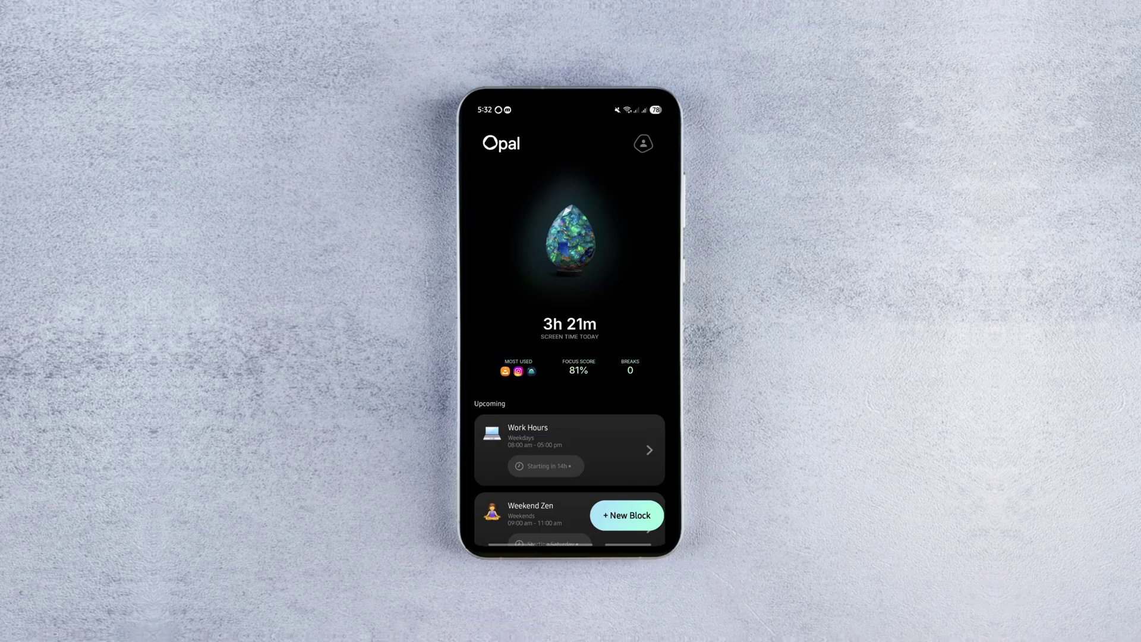
pyautogui.scroll(-5, 605, 392)
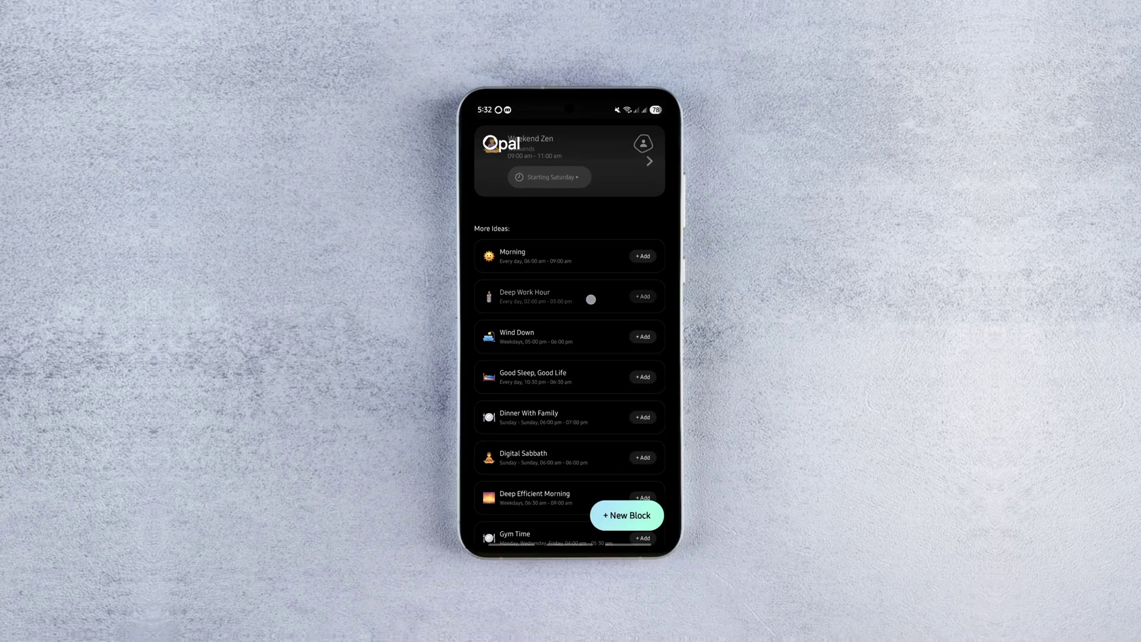
pyautogui.scroll(-1, 590, 300)
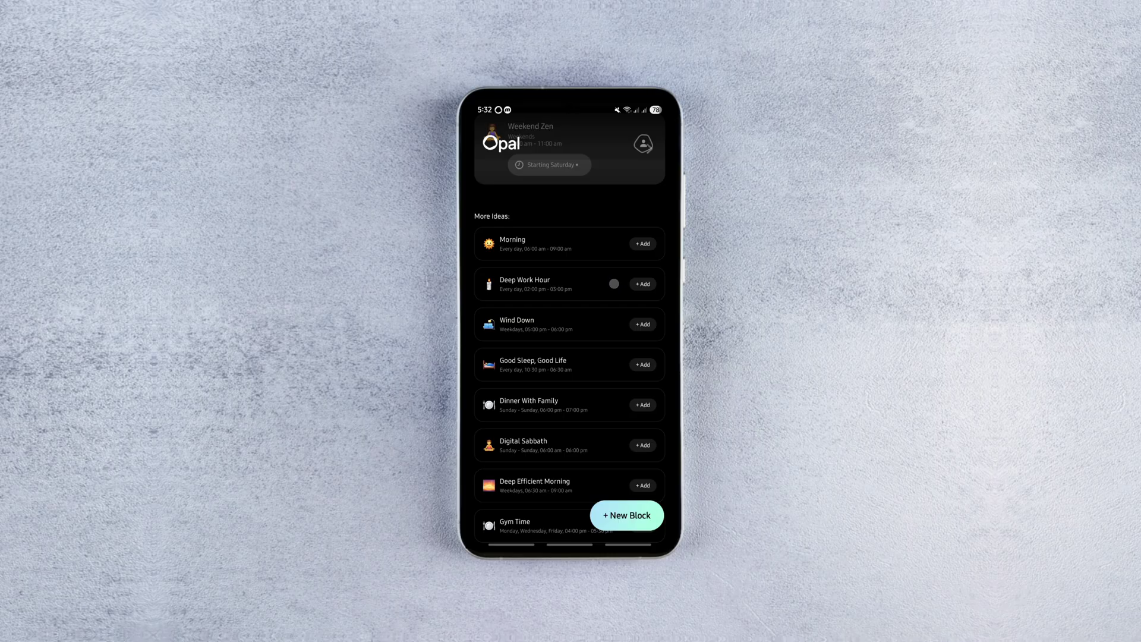
# Step: Preview Deep Work Hour's Timer and Schedule tabs, then leave without adding it
pyautogui.click(614, 284)
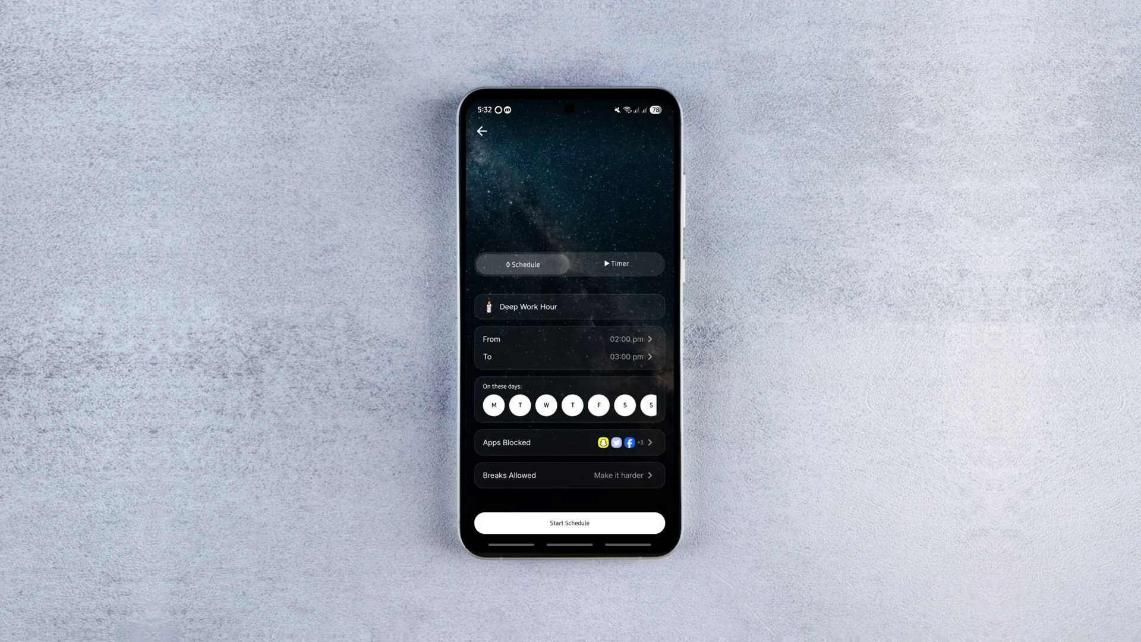
pyautogui.click(617, 264)
pyautogui.click(523, 265)
pyautogui.click(481, 131)
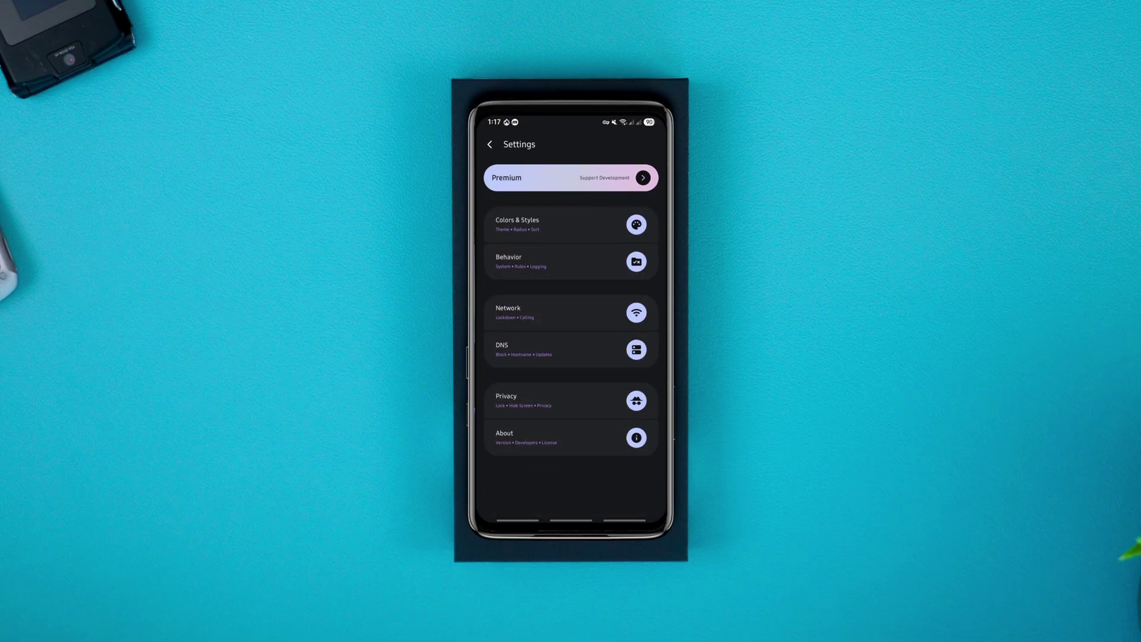
# Step: Check the managed IPs list, then switch off DNS Privacy Protection blocking
pyautogui.click(608, 314)
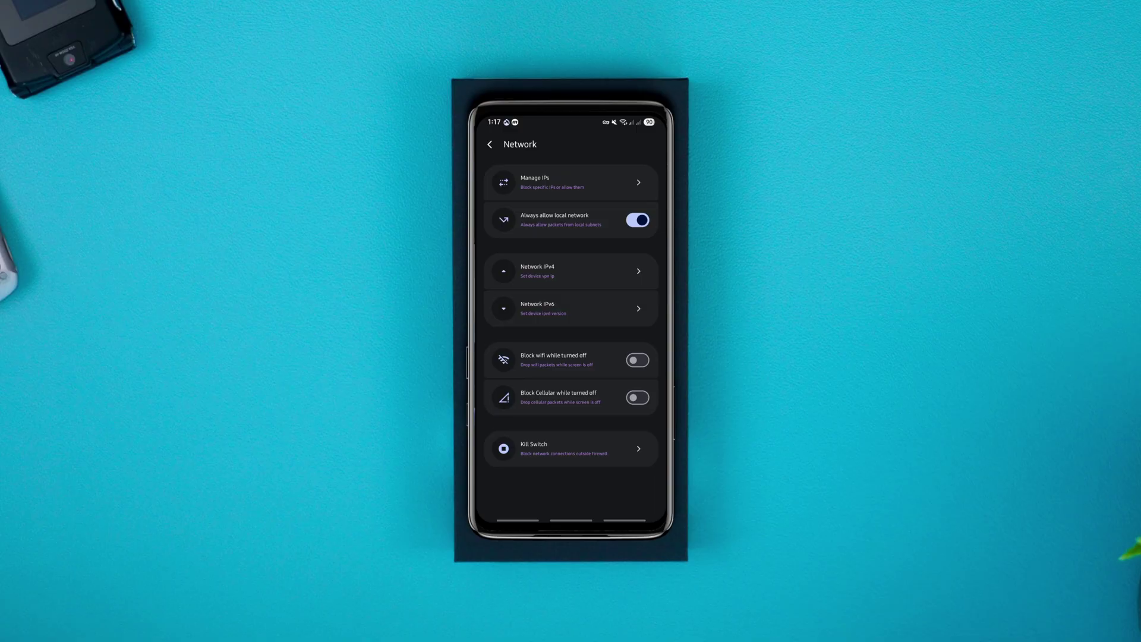
pyautogui.click(533, 180)
pyautogui.click(490, 144)
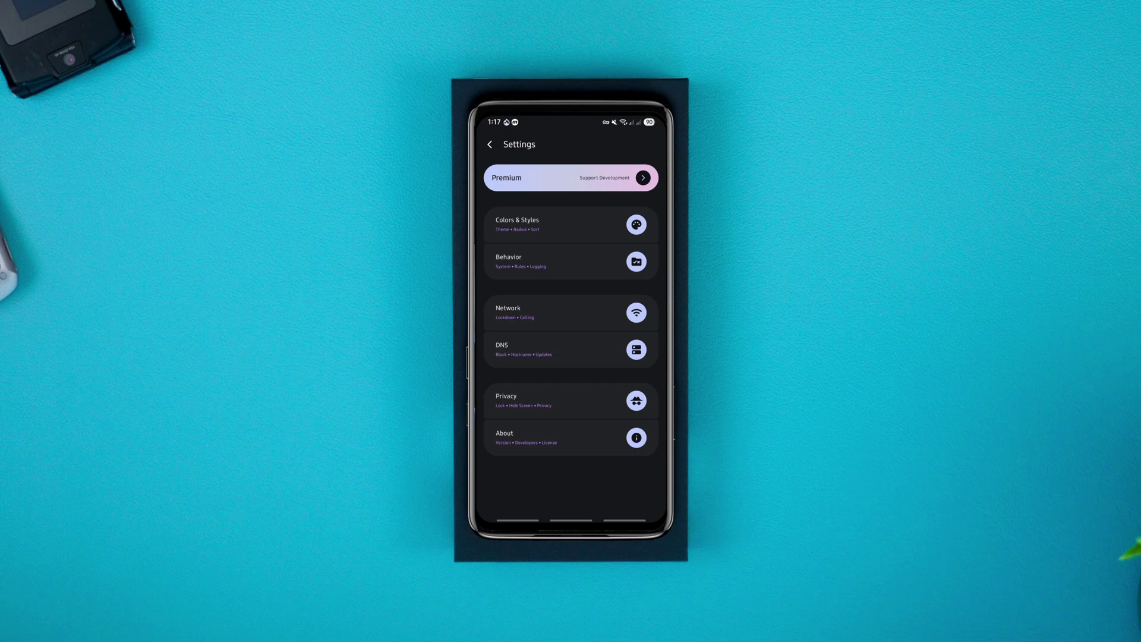
pyautogui.click(571, 350)
pyautogui.click(571, 310)
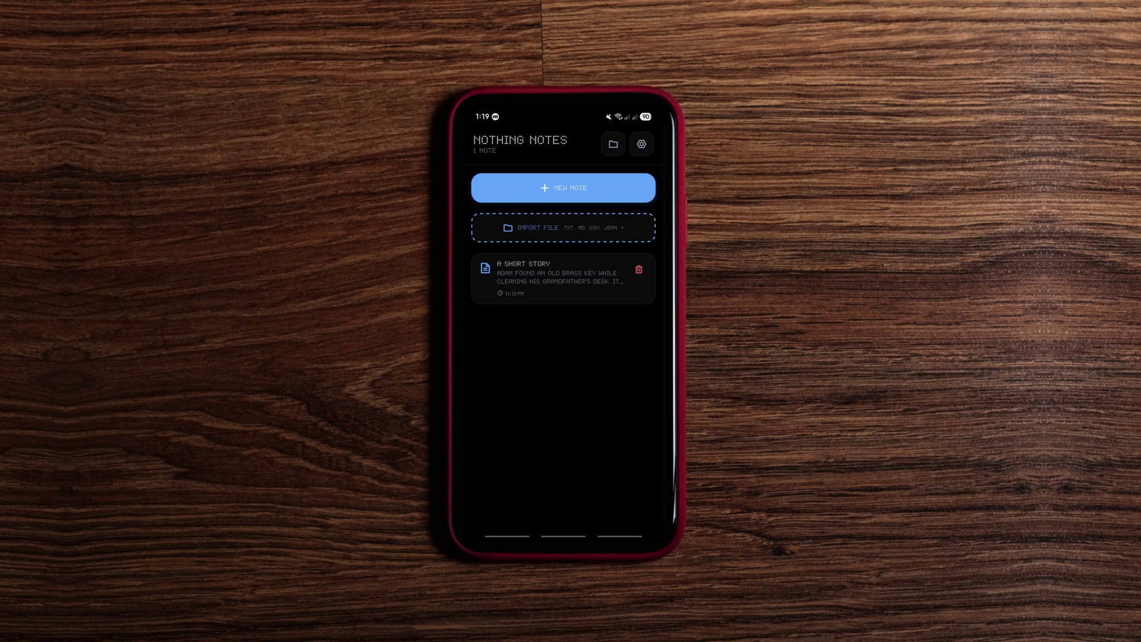
# Step: Open the A Short Story note and start a new line after its ending
pyautogui.click(563, 277)
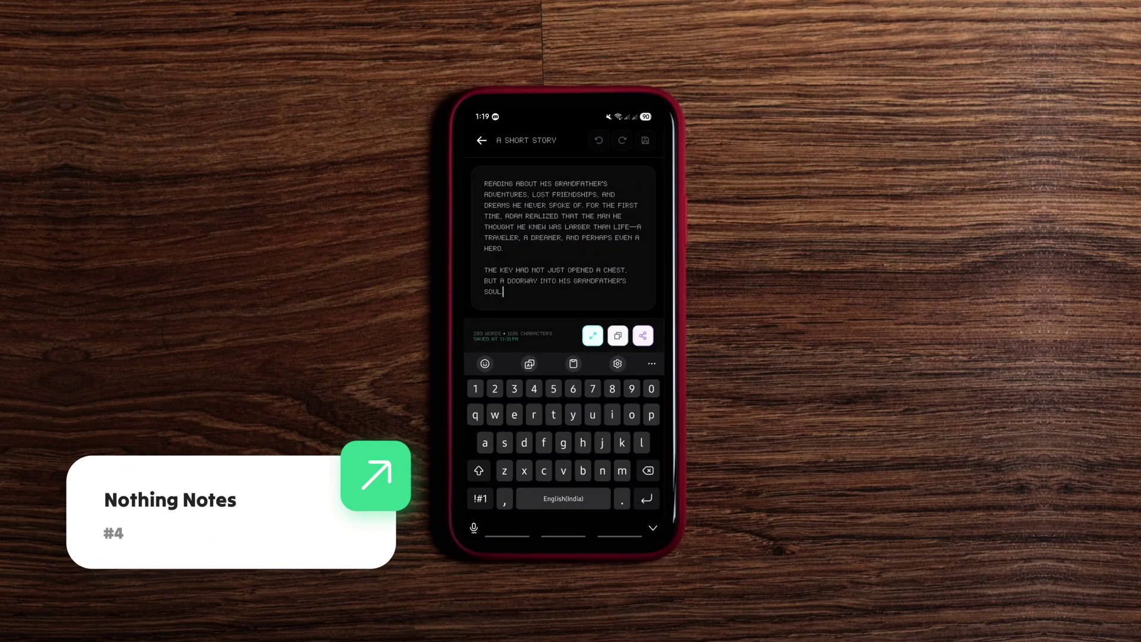
pyautogui.press('Return')
pyautogui.press('Return')
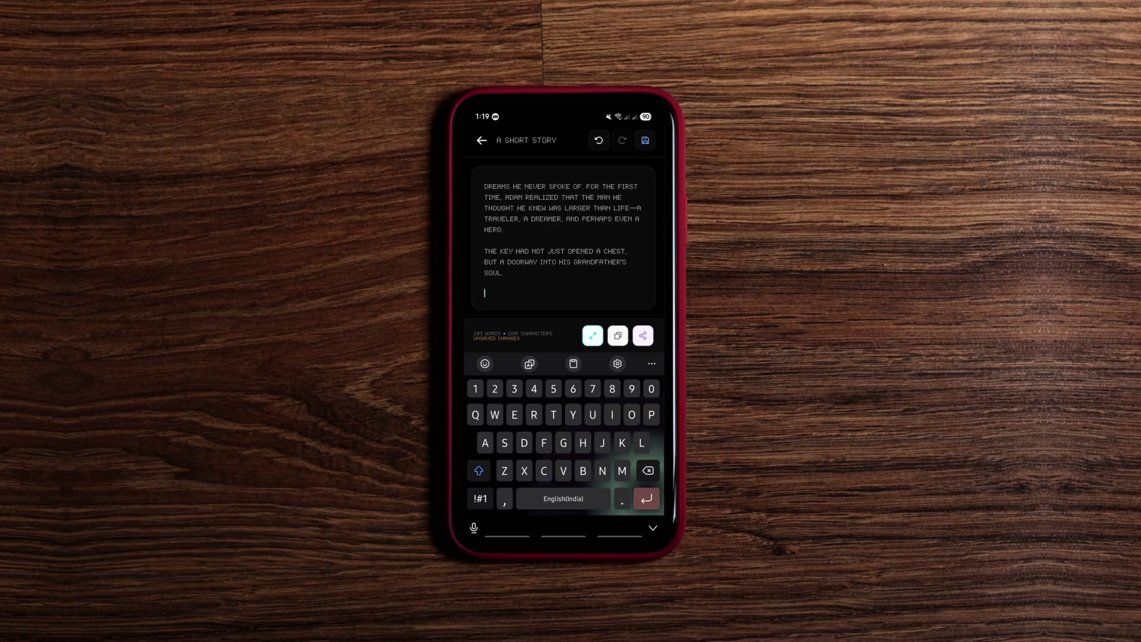
pyautogui.write('New ')
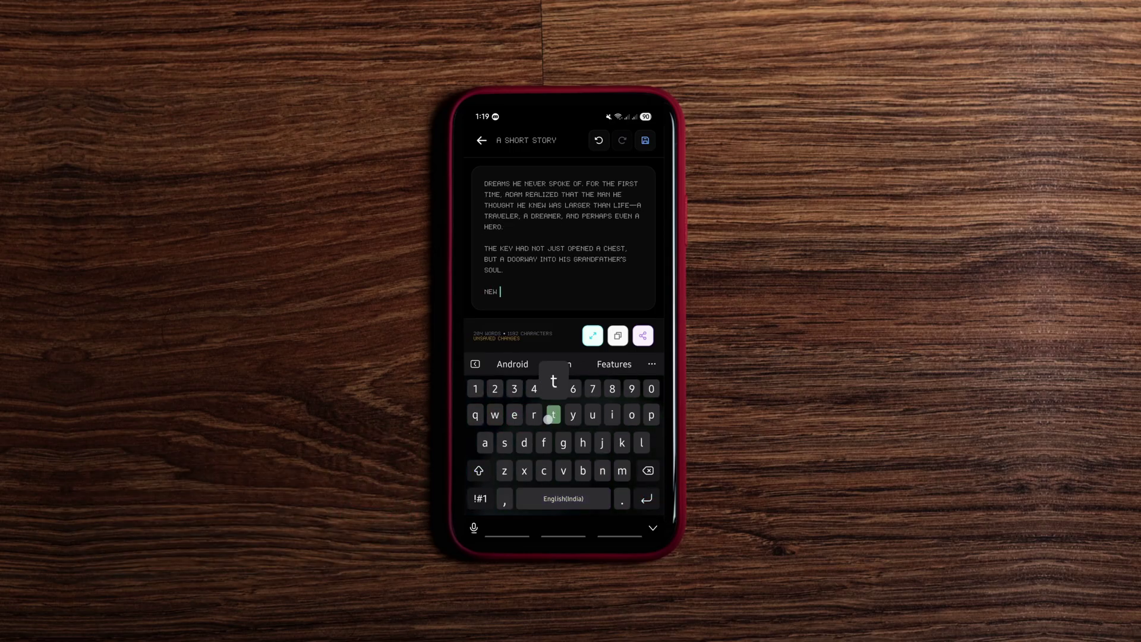
pyautogui.write('text')
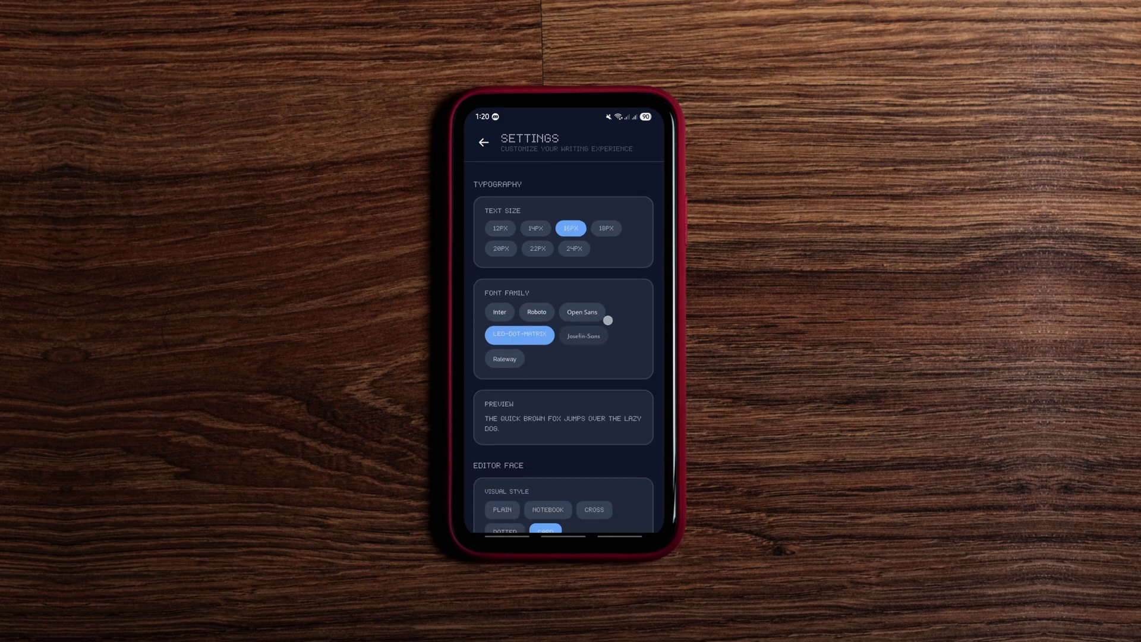
pyautogui.scroll(1, 617, 286)
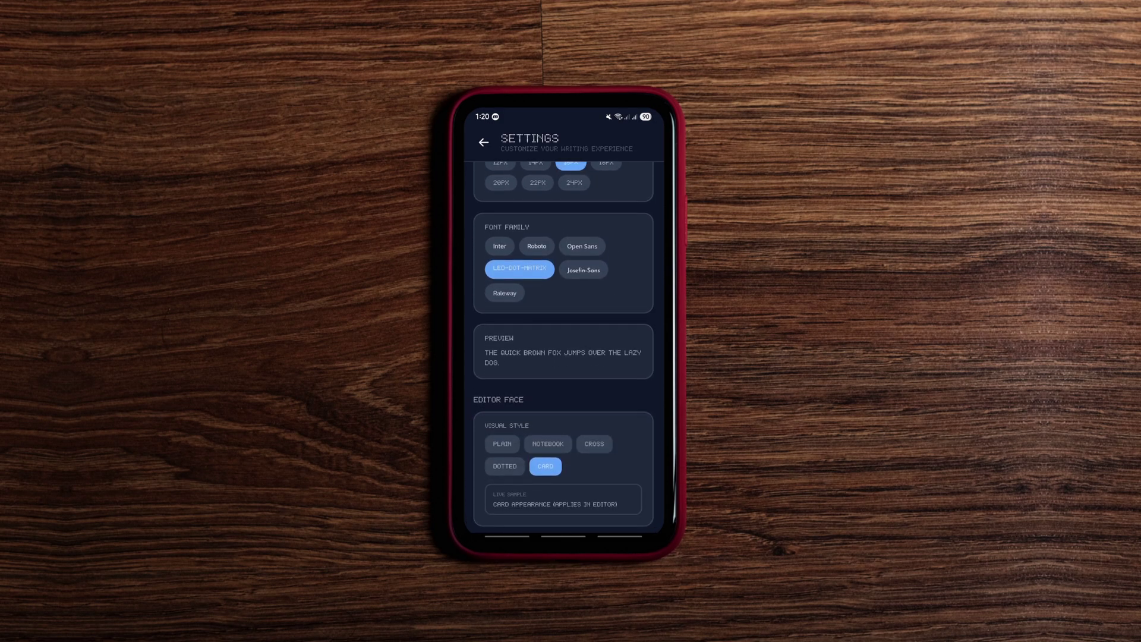
pyautogui.scroll(-3, 564, 356)
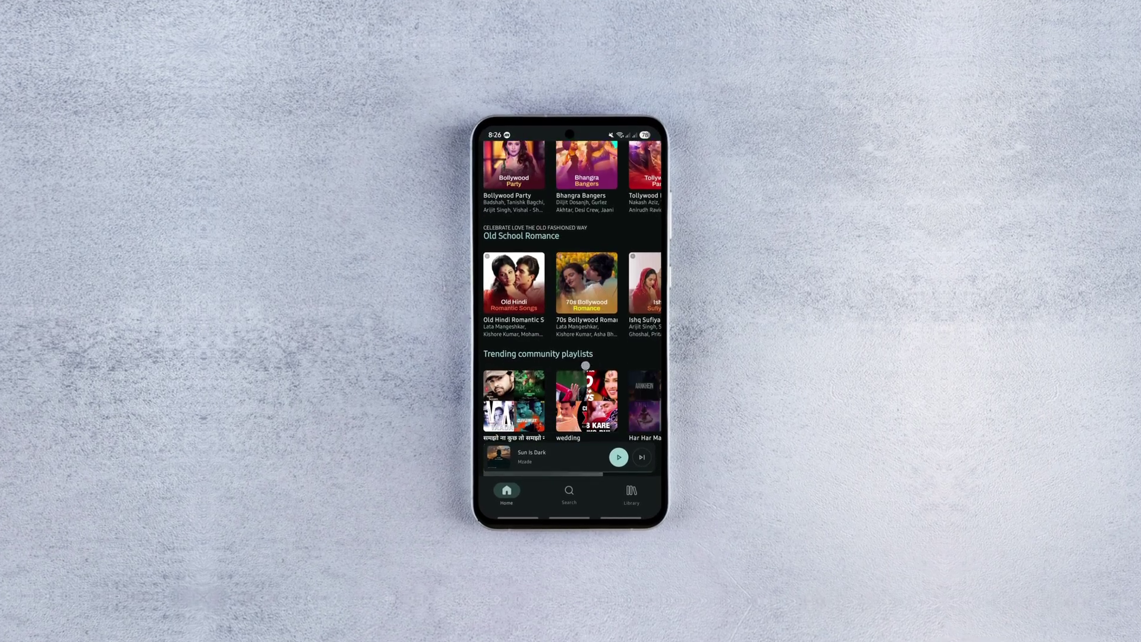
pyautogui.scroll(-5, 570, 340)
pyautogui.scroll(-3, 570, 339)
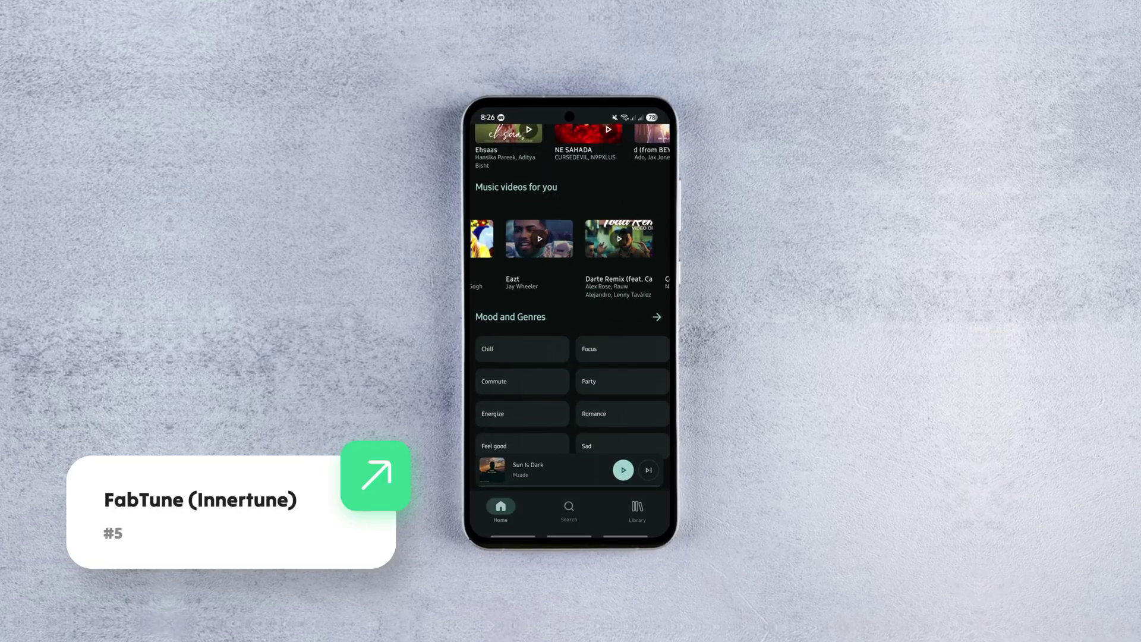
# Step: Browse Mood and Genres, then play Not Change and then Neo from quick picks
pyautogui.click(656, 309)
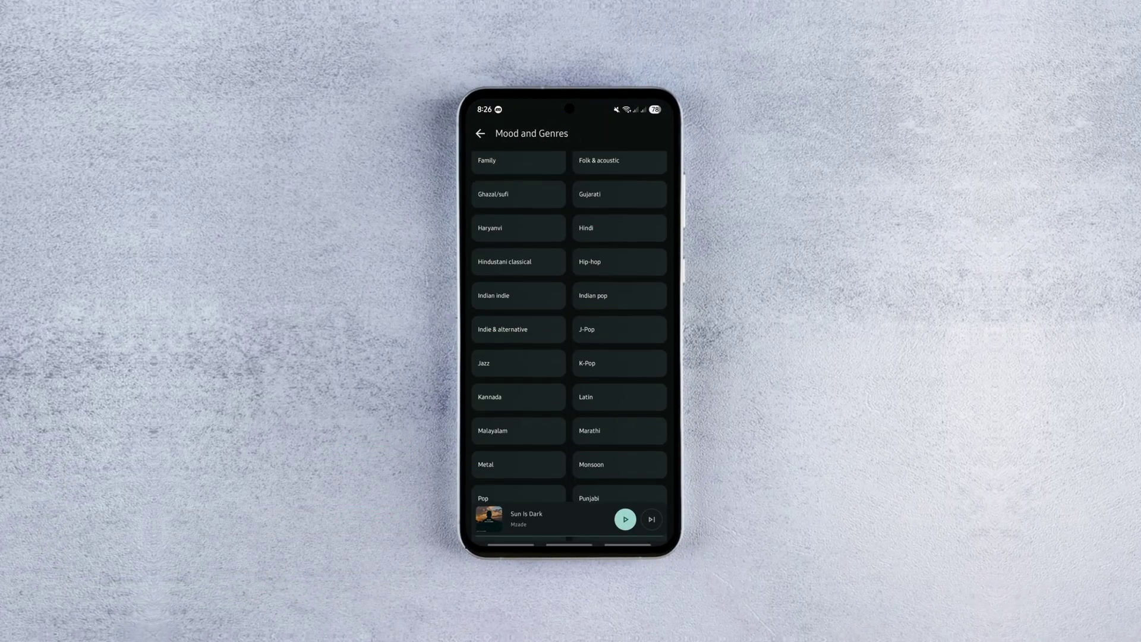
pyautogui.scroll(-3, 601, 364)
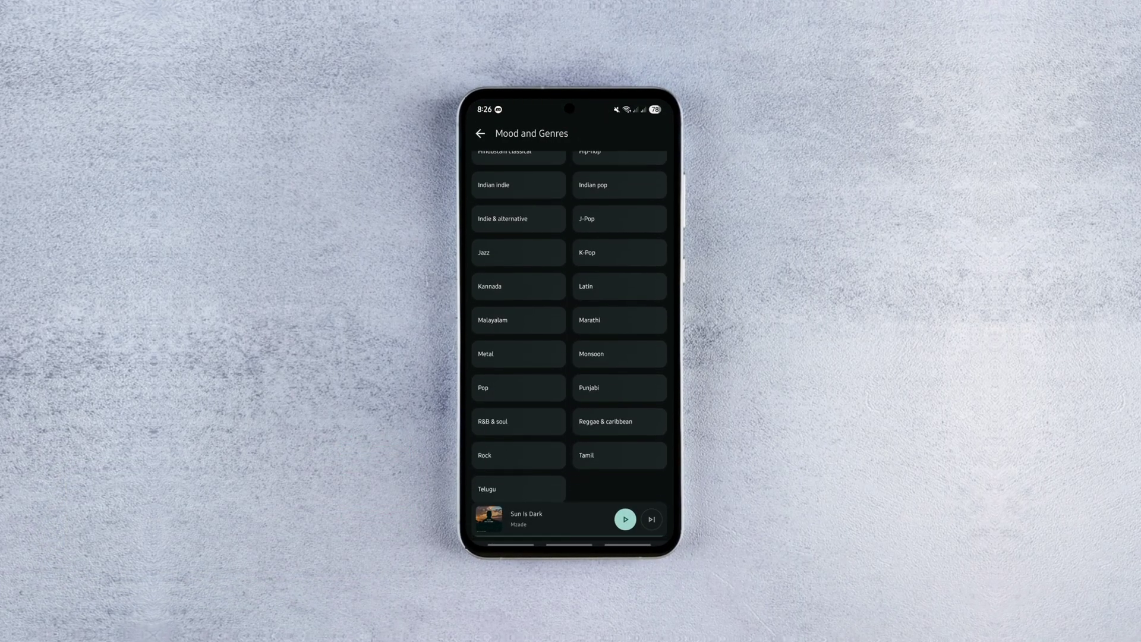
pyautogui.scroll(5, 570, 325)
pyautogui.click(481, 133)
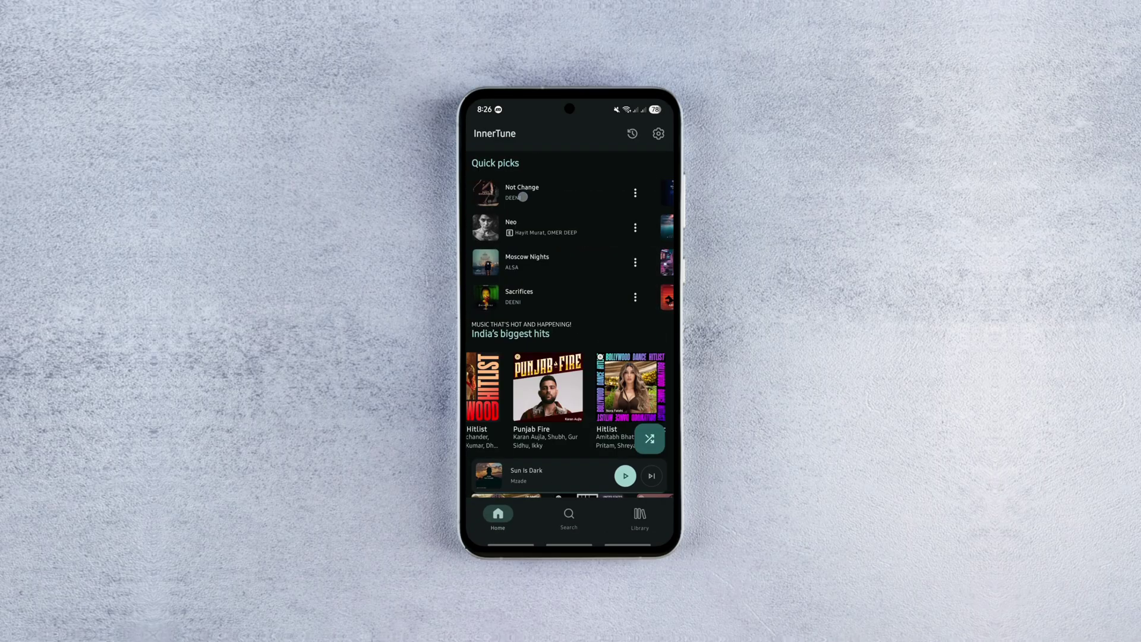
pyautogui.click(535, 192)
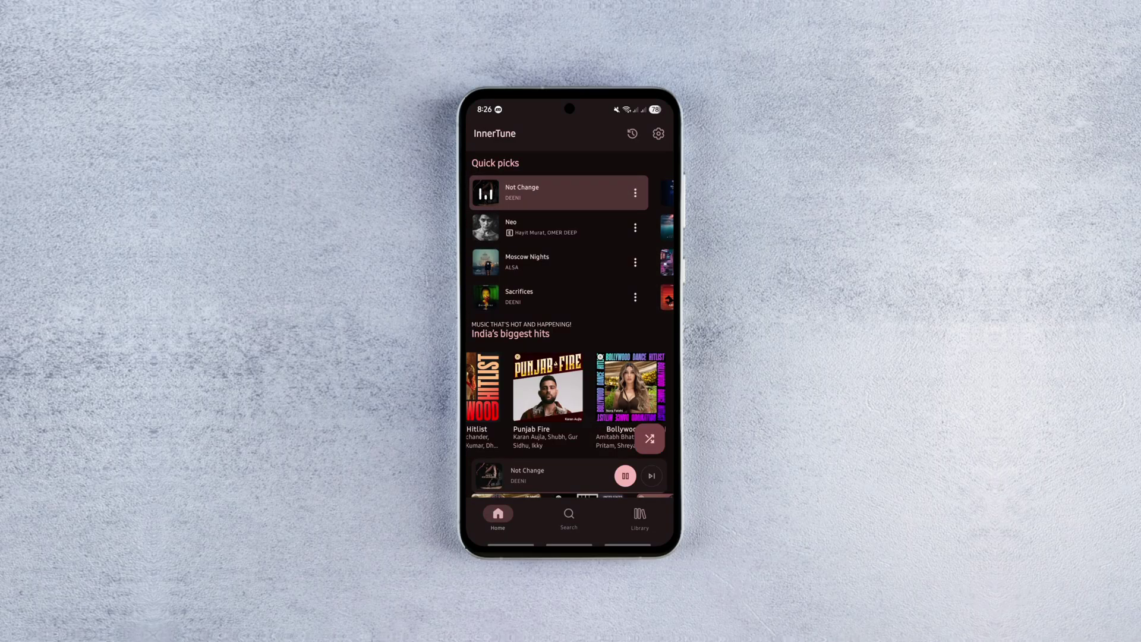
pyautogui.click(535, 227)
# Step: Play Moscow Nights by ALSA full-screen and expand its song options
pyautogui.click(528, 262)
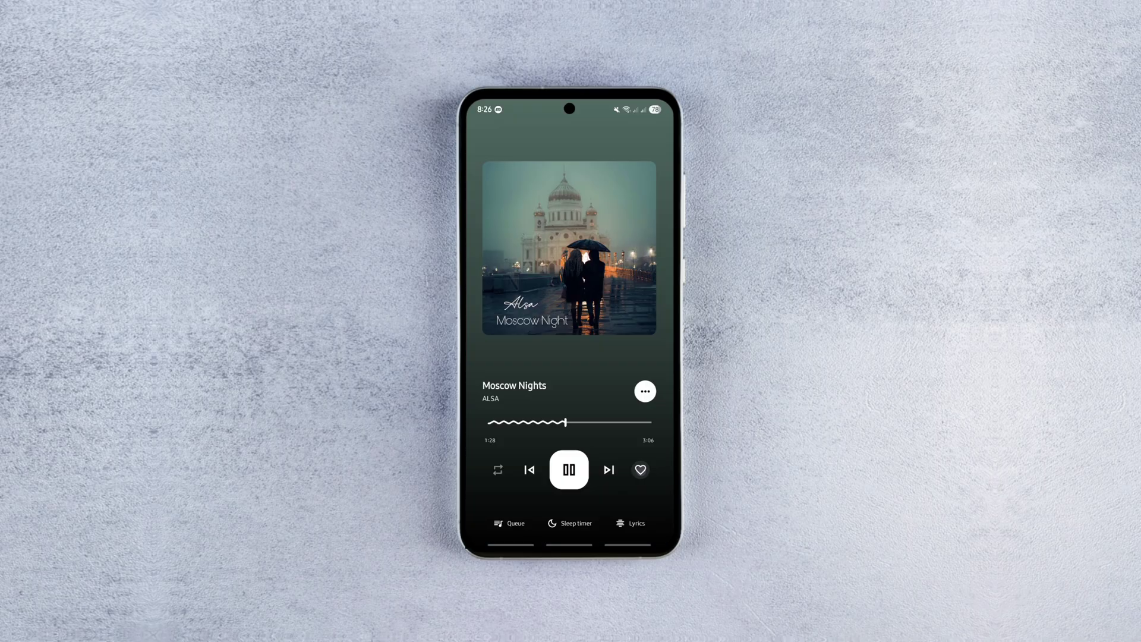
pyautogui.click(645, 388)
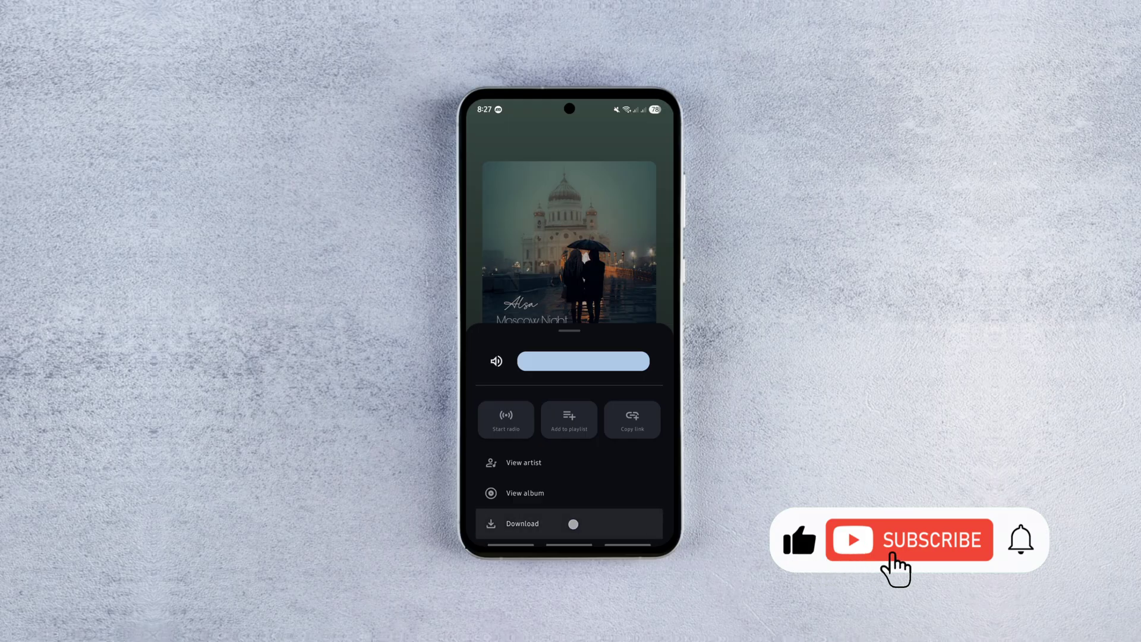
pyautogui.moveTo(574, 525); pyautogui.dragTo(591, 451)
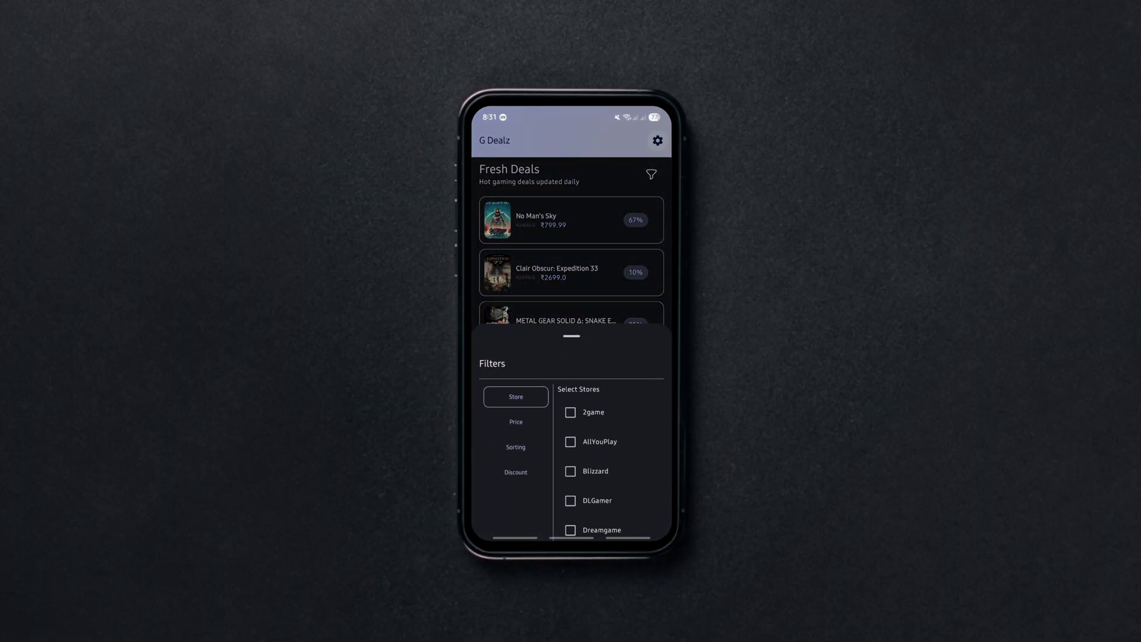
pyautogui.moveTo(627, 464); pyautogui.dragTo(615, 299)
pyautogui.scroll(-5, 612, 348)
pyautogui.scroll(-5, 613, 348)
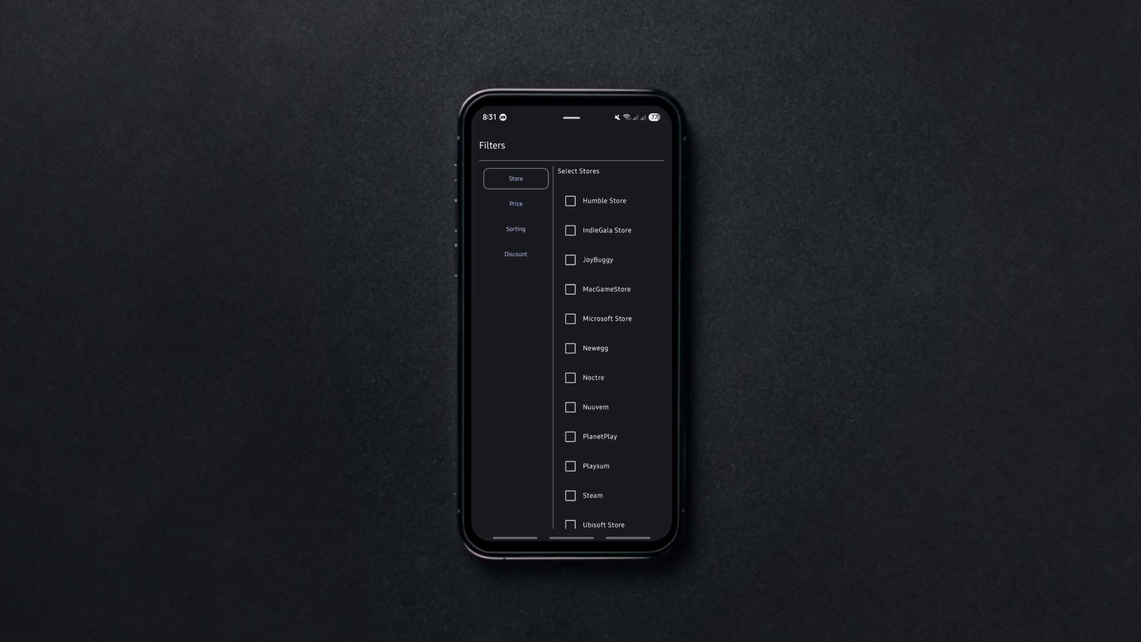
# Step: Review the price and sorting filters, then set the country to Australia
pyautogui.click(516, 204)
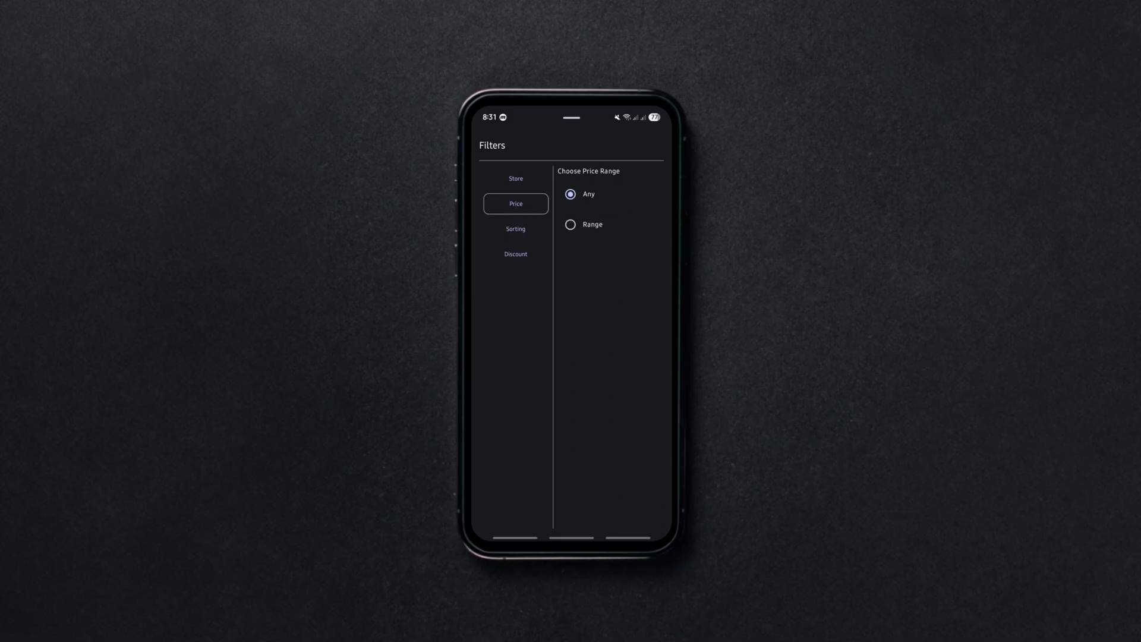
pyautogui.click(516, 229)
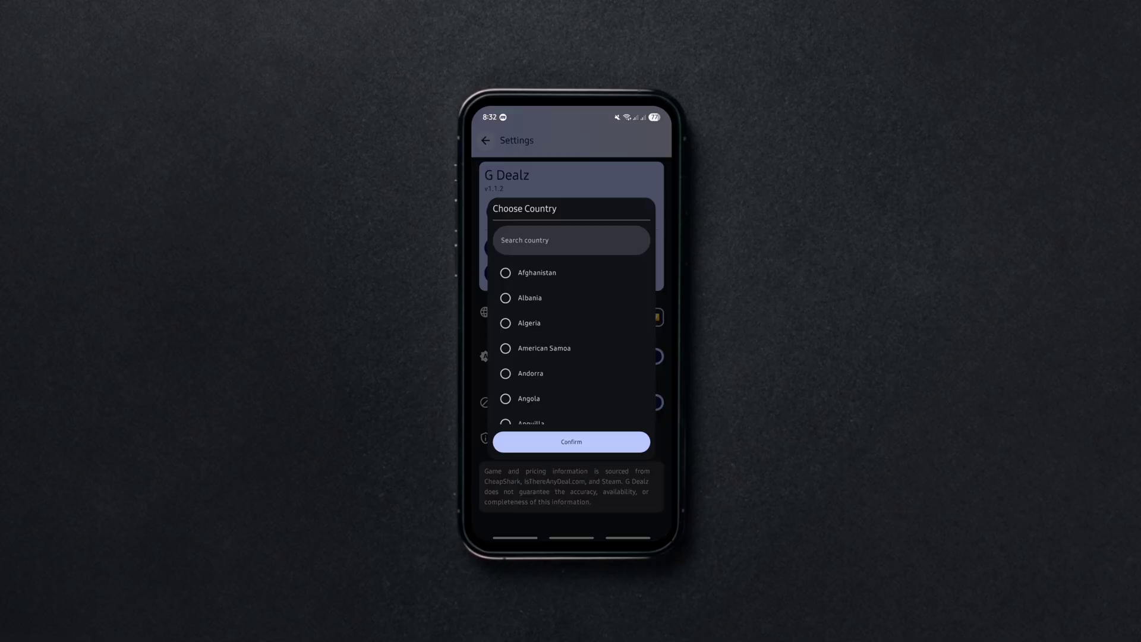
pyautogui.scroll(-3, 584, 357)
pyautogui.scroll(-3, 583, 341)
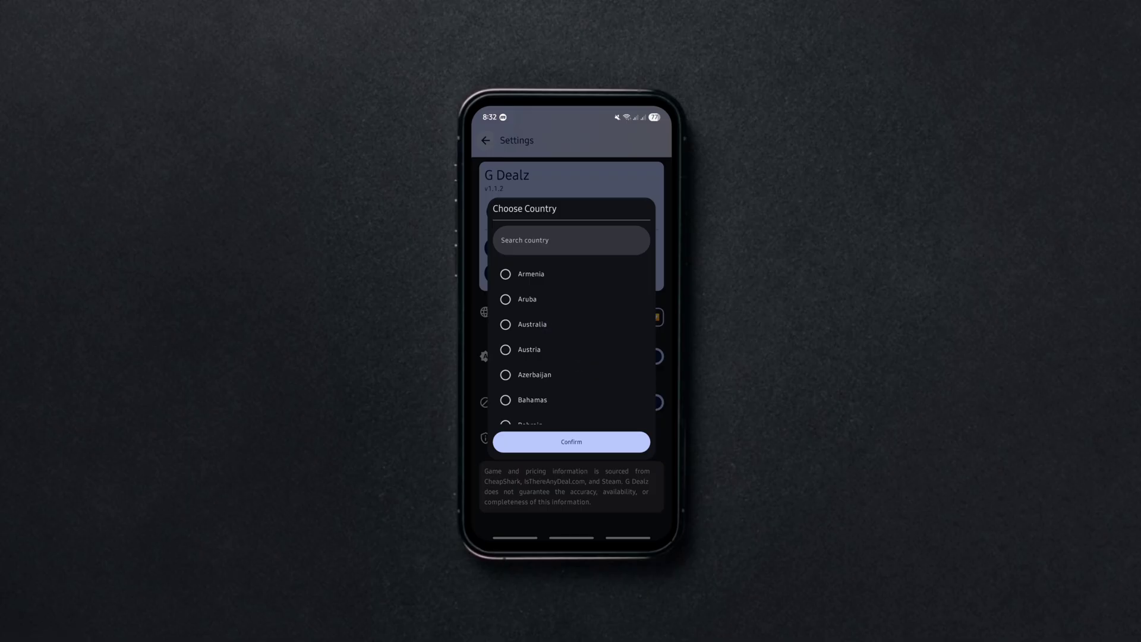
pyautogui.click(572, 441)
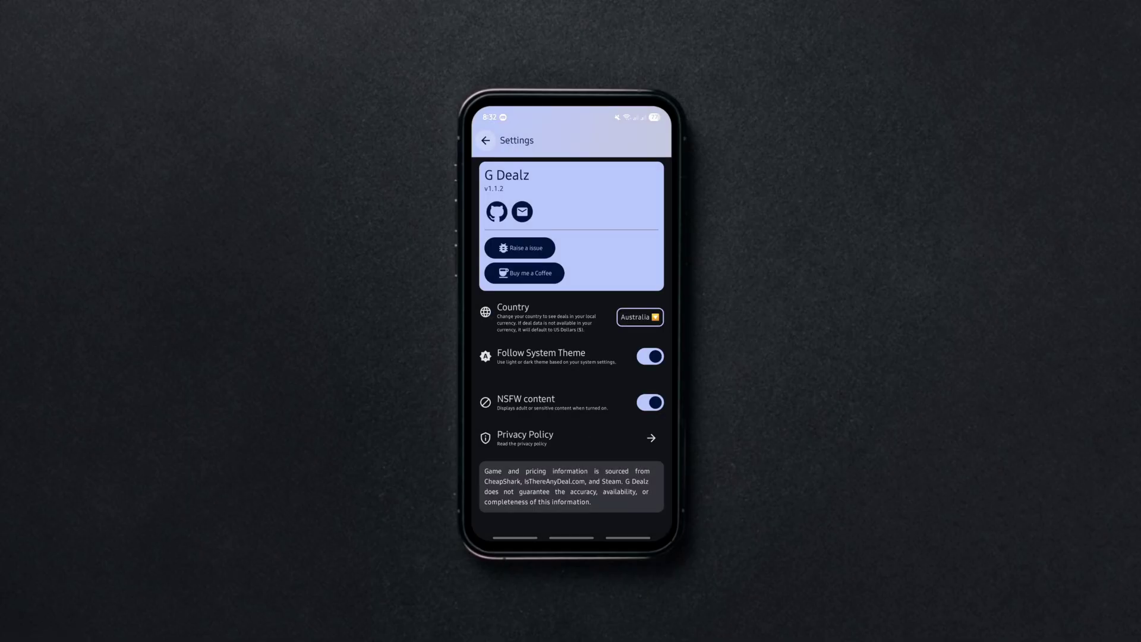
pyautogui.click(485, 140)
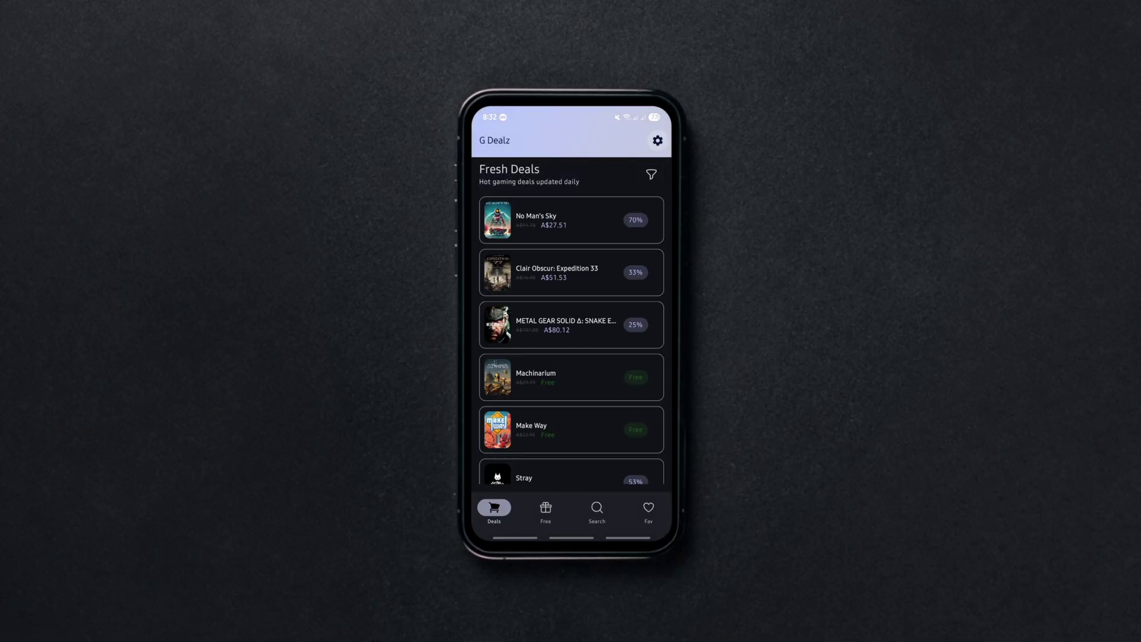